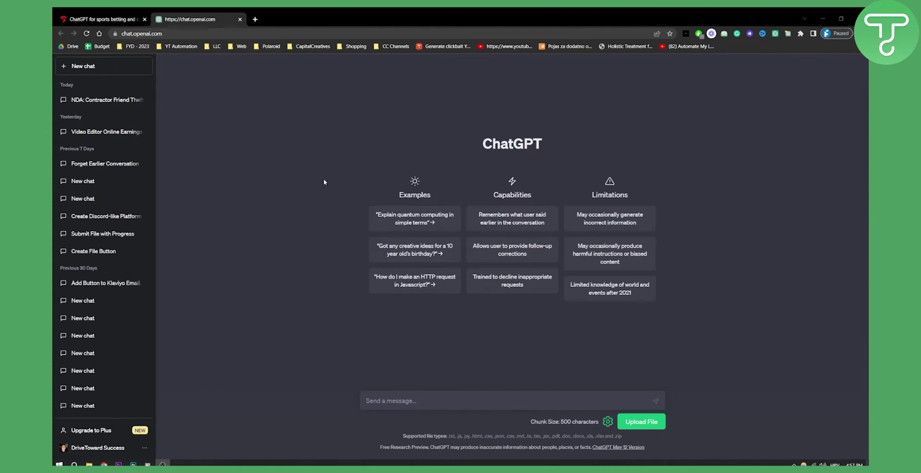
Copy the full sports analyst prompt about the AC Milan and Napoli match from the Slotegrator article
{"action": "left_click", "coordinate": [78, 16]}
{"action": "scroll", "coordinate": [507, 208], "scroll_direction": "up", "scroll_amount": 2}
{"action": "scroll", "coordinate": [507, 208], "scroll_direction": "down", "scroll_amount": 2}
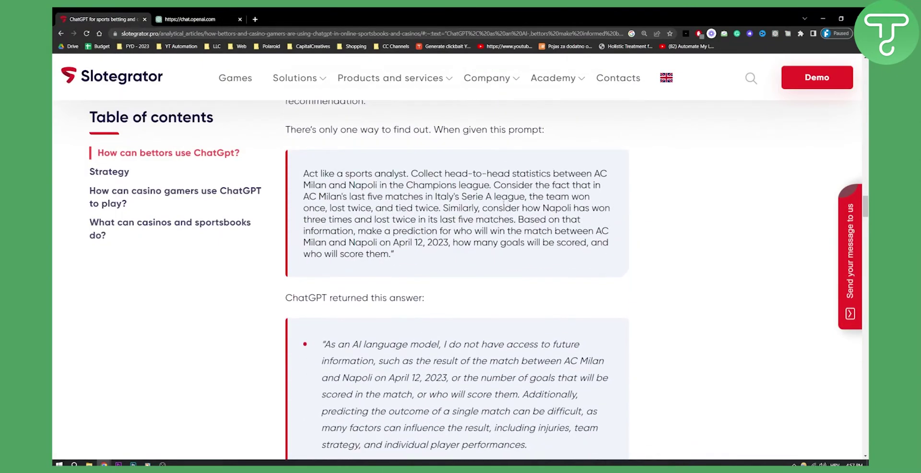
{"action": "scroll", "coordinate": [504, 202], "scroll_direction": "up", "scroll_amount": 1}
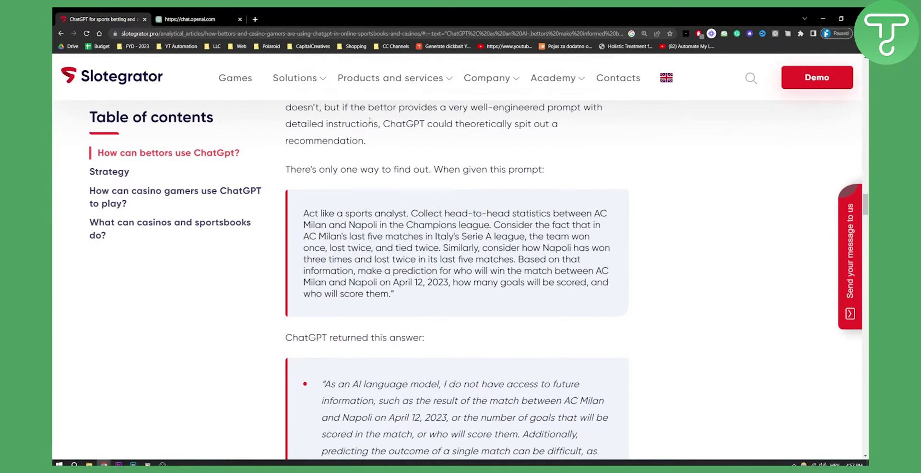
{"action": "scroll", "coordinate": [391, 164], "scroll_direction": "down", "scroll_amount": 1}
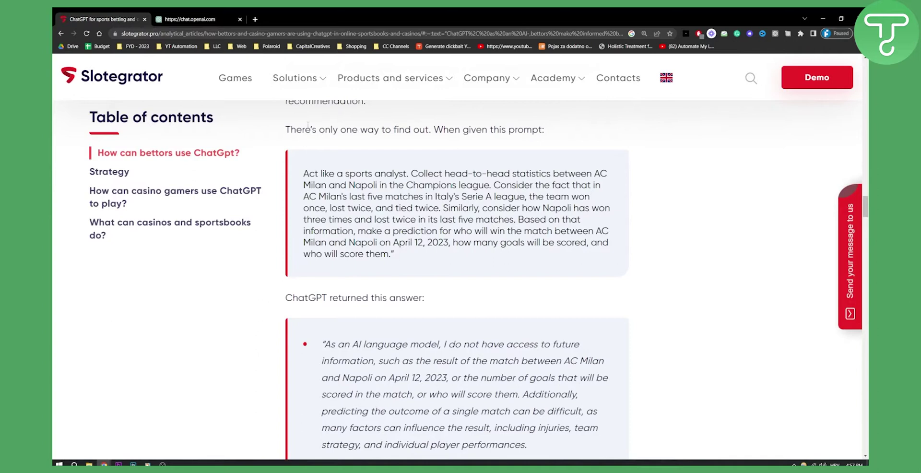
{"action": "left_click_drag", "start_coordinate": [304, 173], "coordinate": [441, 209]}
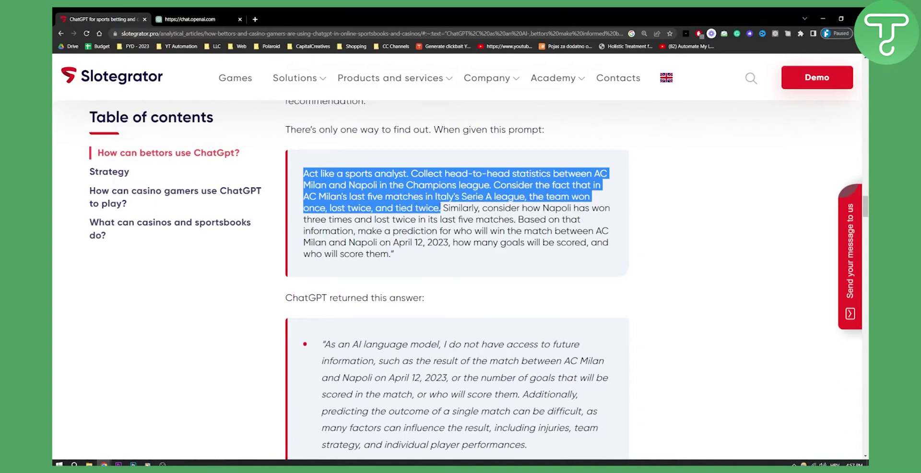
{"action": "left_click", "coordinate": [445, 206]}
{"action": "left_click_drag", "start_coordinate": [303, 174], "coordinate": [418, 256]}
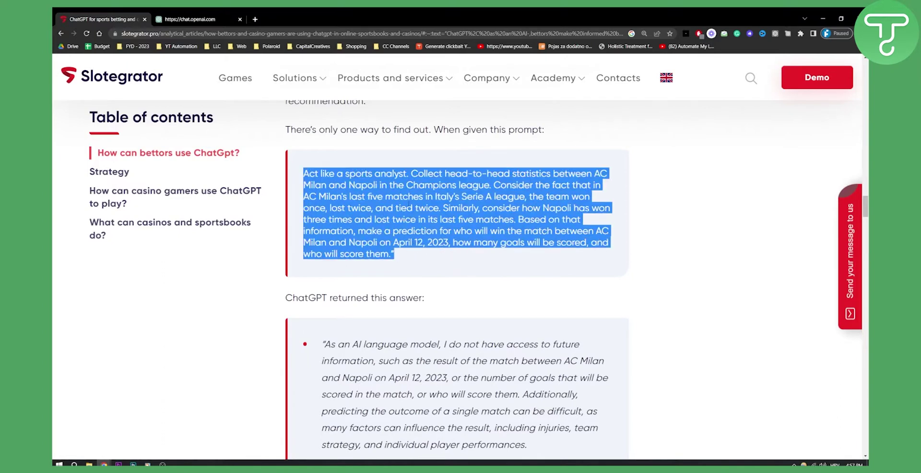
{"action": "right_click", "coordinate": [411, 197]}
{"action": "left_click", "coordinate": [432, 205]}
Switch to ChatGPT and submit the copied AC Milan and Napoli prediction prompt as a new message
{"action": "left_click", "coordinate": [193, 15]}
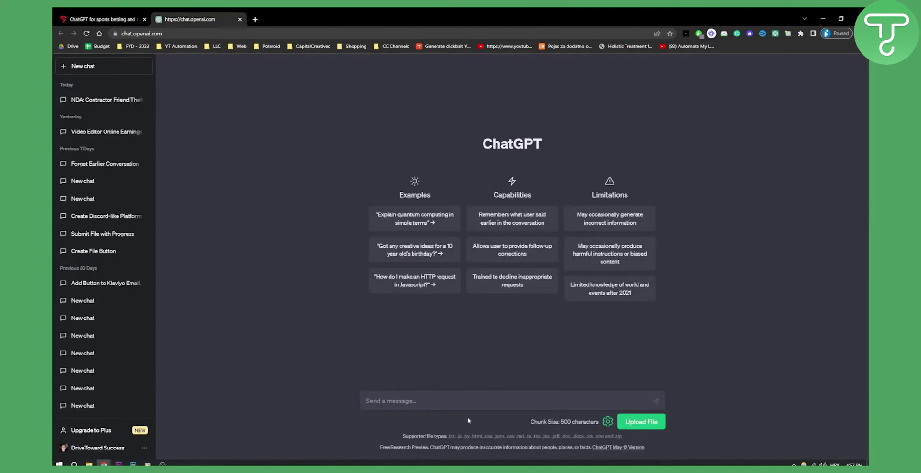
{"action": "key", "text": "ctrl+v"}
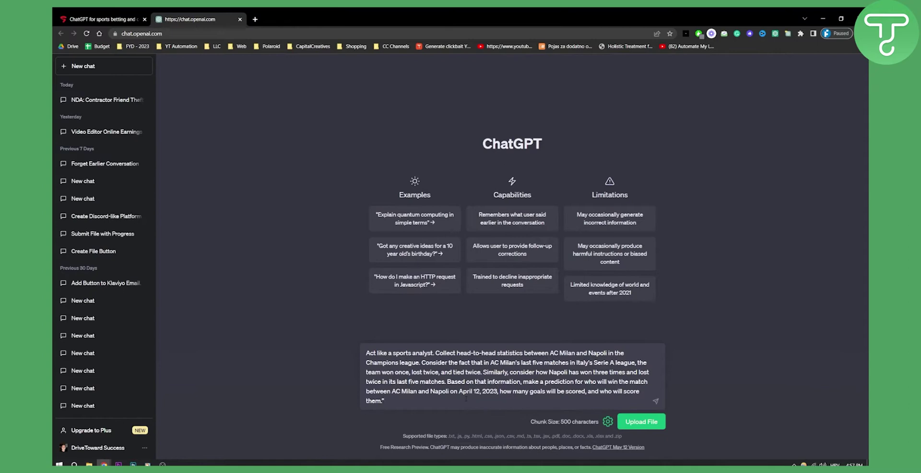
{"action": "key", "text": "Return"}
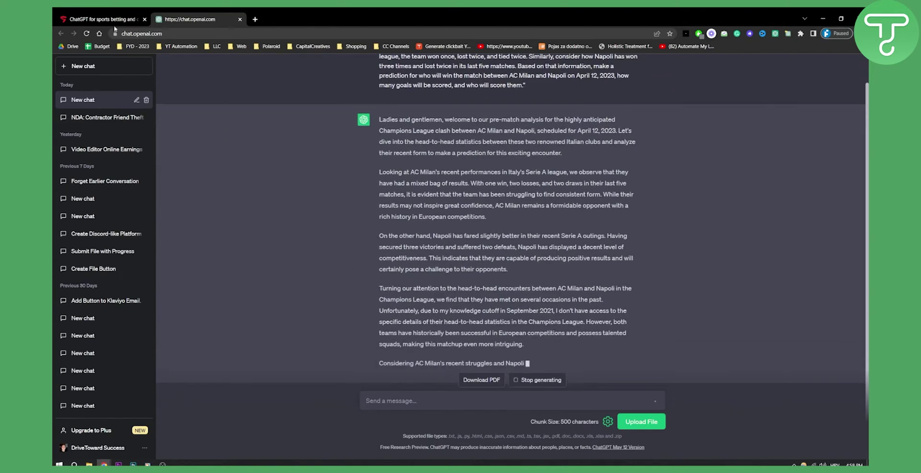
Return to the Slotegrator article and read its sections on betting strategies and on casino gamers using ChatGPT
{"action": "left_click", "coordinate": [100, 15]}
{"action": "scroll", "coordinate": [580, 254], "scroll_direction": "down", "scroll_amount": 10}
{"action": "scroll", "coordinate": [581, 254], "scroll_direction": "down", "scroll_amount": 1}
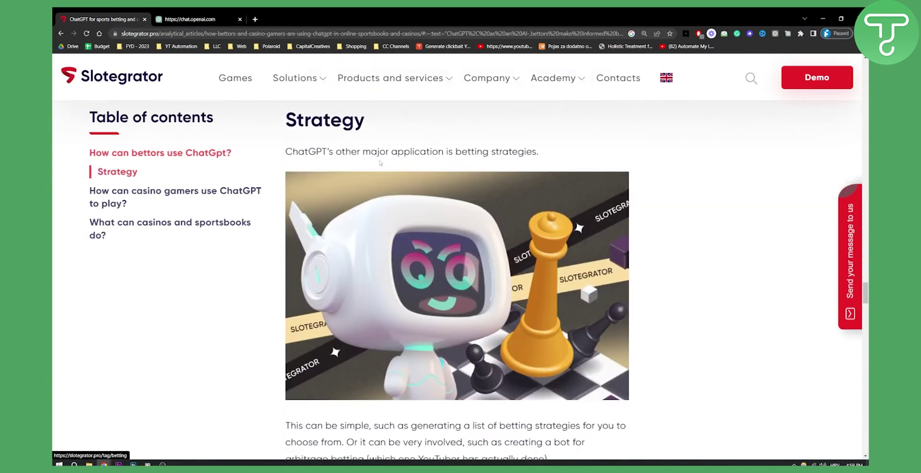
{"action": "scroll", "coordinate": [435, 165], "scroll_direction": "down", "scroll_amount": 5}
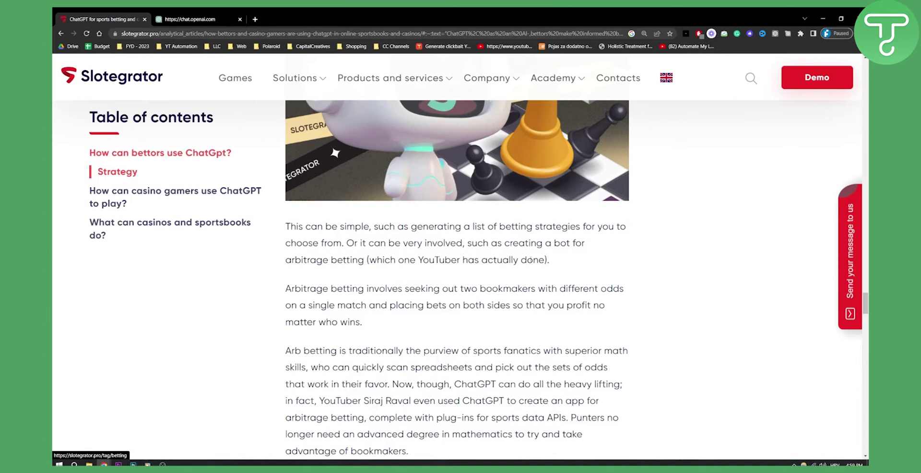
{"action": "scroll", "coordinate": [301, 243], "scroll_direction": "down", "scroll_amount": 2}
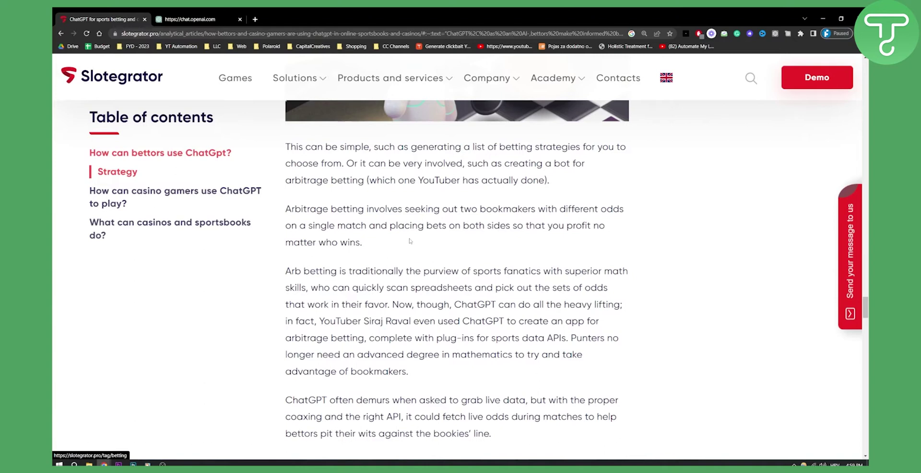
{"action": "scroll", "coordinate": [410, 241], "scroll_direction": "down", "scroll_amount": 3}
{"action": "scroll", "coordinate": [427, 241], "scroll_direction": "up", "scroll_amount": 3}
{"action": "scroll", "coordinate": [445, 240], "scroll_direction": "down", "scroll_amount": 1}
{"action": "scroll", "coordinate": [410, 221], "scroll_direction": "down", "scroll_amount": 5}
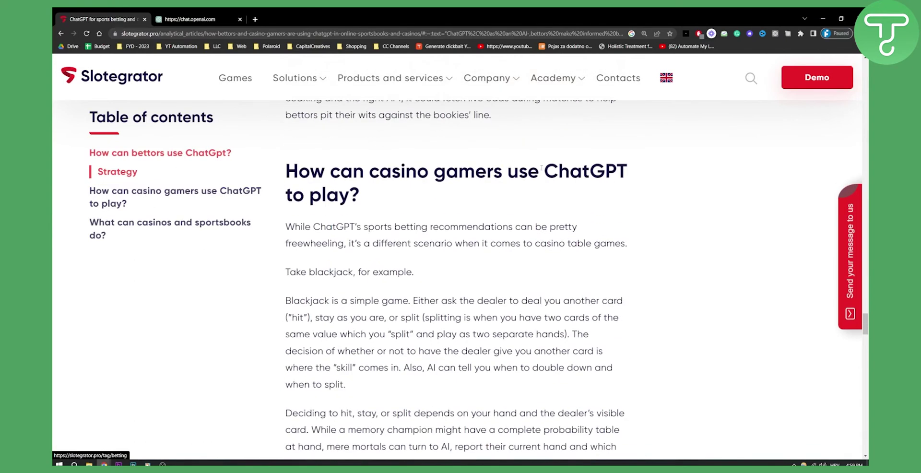
{"action": "scroll", "coordinate": [473, 263], "scroll_direction": "down", "scroll_amount": 5}
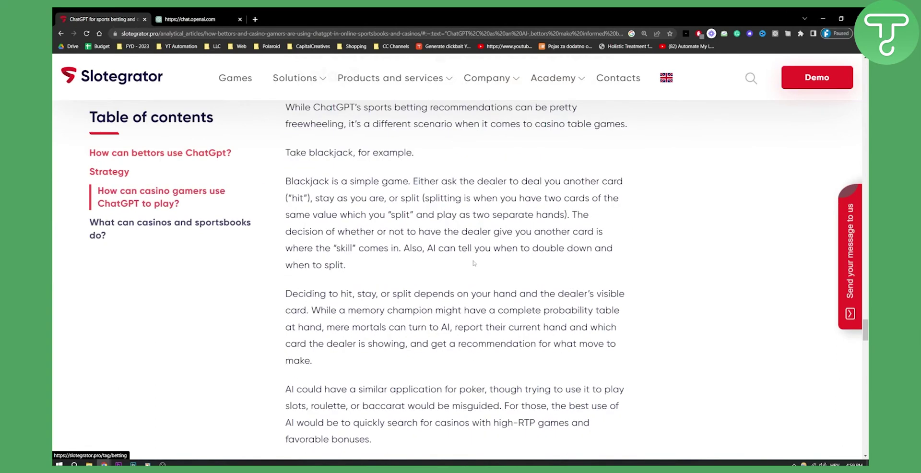
{"action": "scroll", "coordinate": [460, 222], "scroll_direction": "up", "scroll_amount": 10}
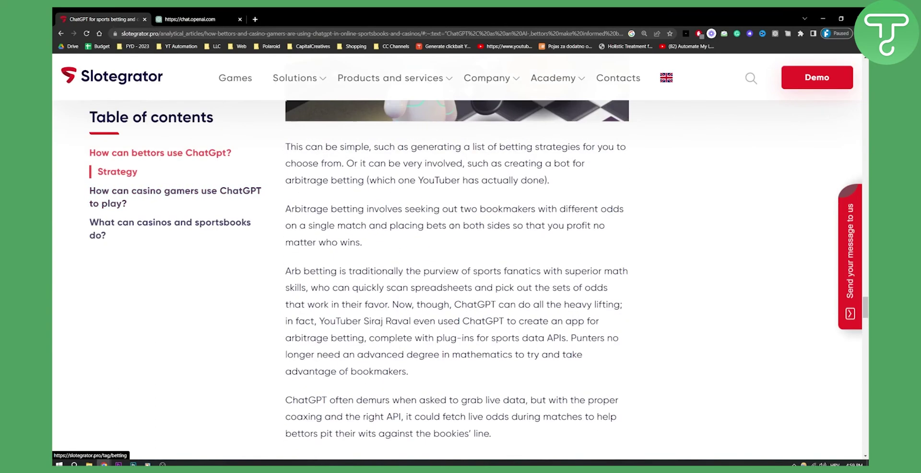
{"action": "scroll", "coordinate": [453, 226], "scroll_direction": "up", "scroll_amount": 15}
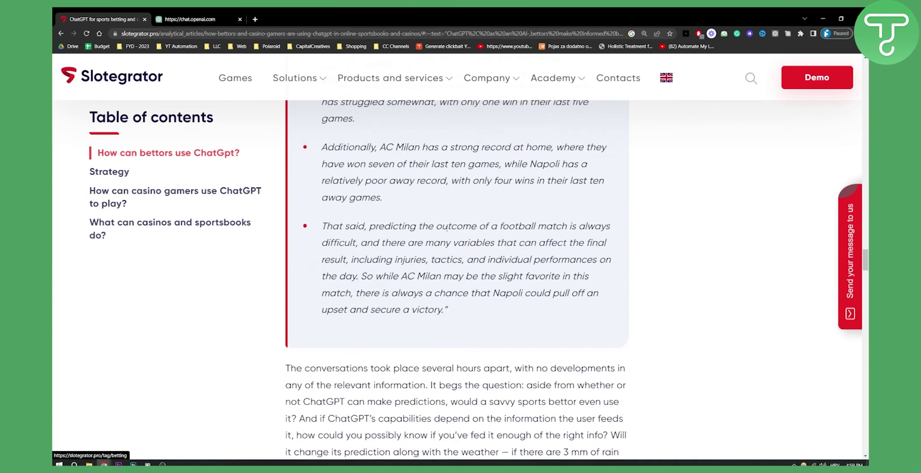
Switch back to ChatGPT and review its match analysis, highlighting the predicted outcome "could be a draw"
{"action": "left_click", "coordinate": [181, 20]}
{"action": "scroll", "coordinate": [512, 211], "scroll_direction": "up", "scroll_amount": 3}
{"action": "scroll", "coordinate": [430, 80], "scroll_direction": "down", "scroll_amount": 3}
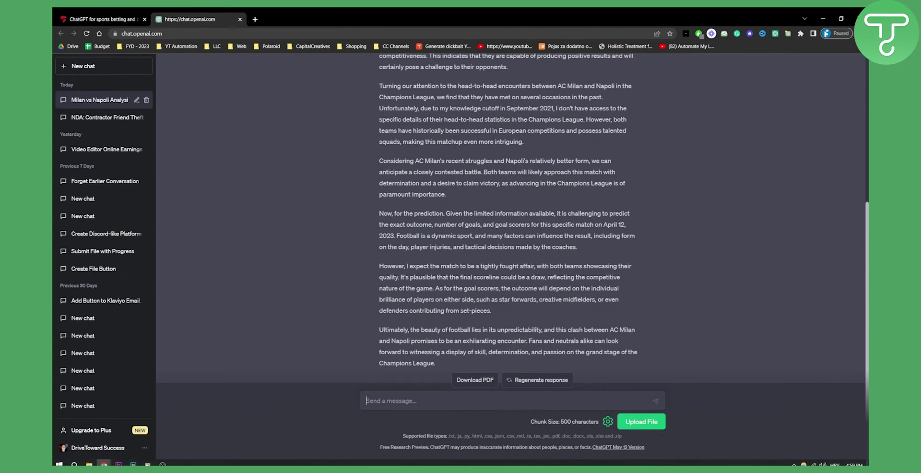
{"action": "left_click_drag", "start_coordinate": [501, 278], "coordinate": [545, 277]}
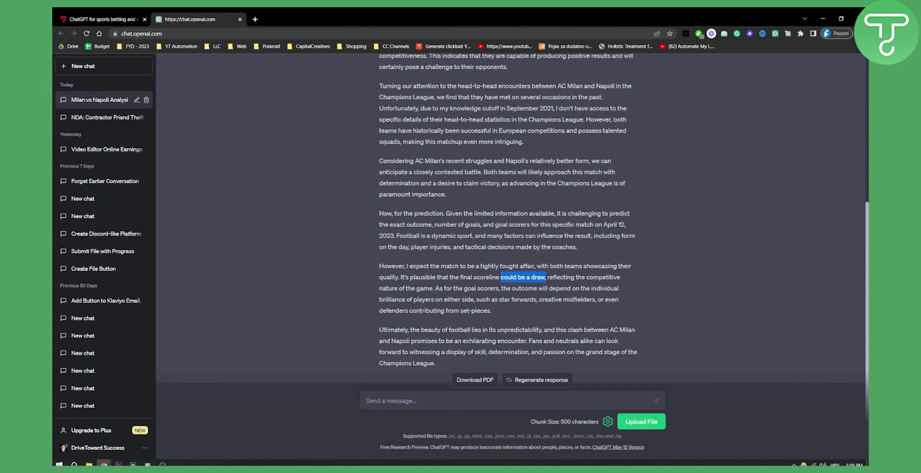
{"action": "scroll", "coordinate": [507, 259], "scroll_direction": "up", "scroll_amount": 5}
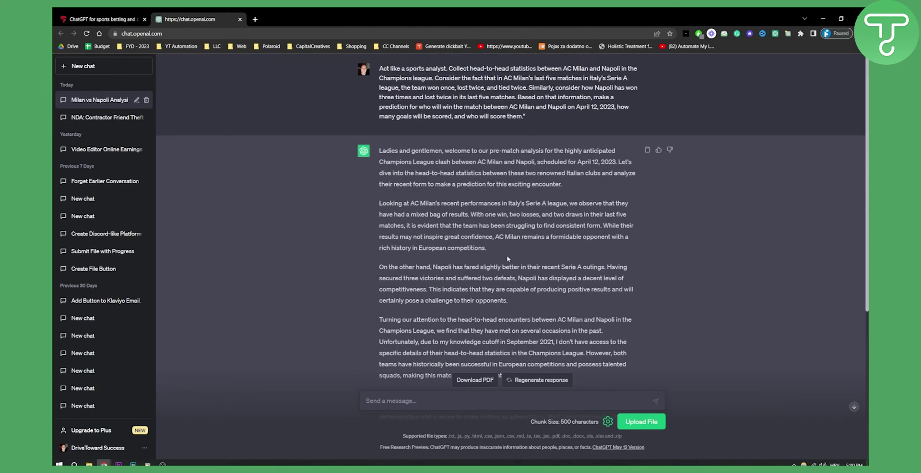